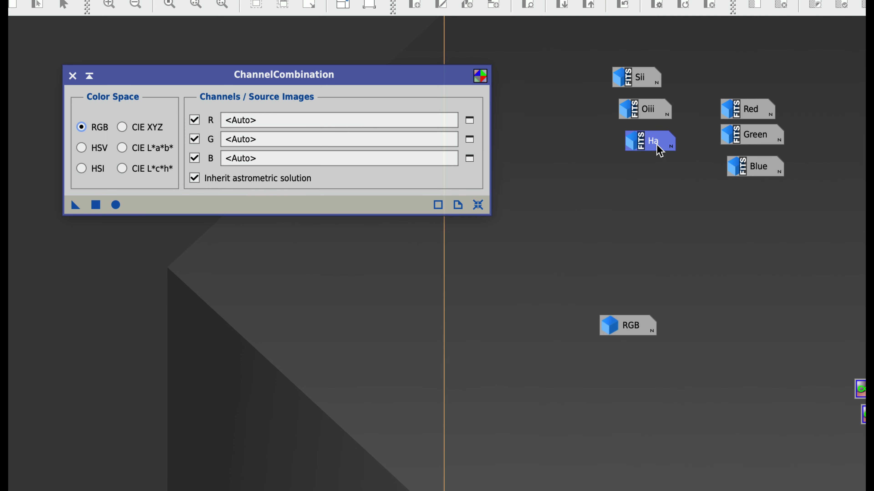
# Combine Sii, Ha and Oiii as the R, G and B channels into a new RGB image and move it clear of the dialog.
pyautogui.moveTo(657, 145)
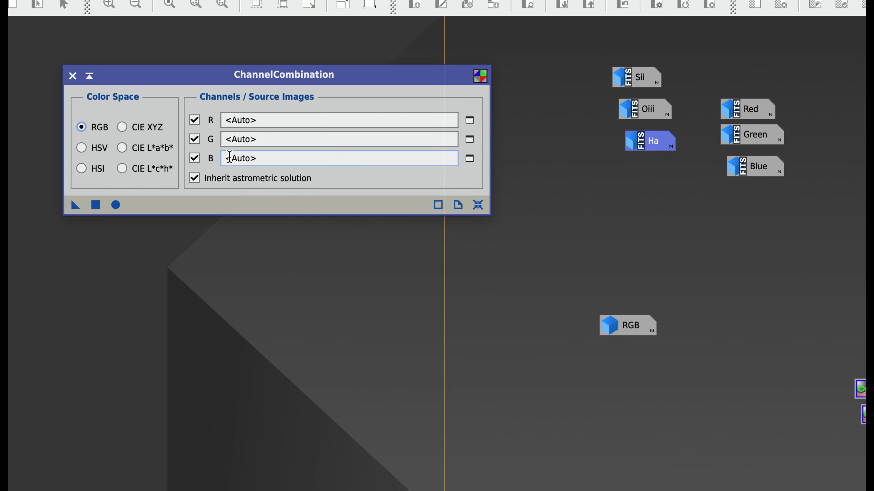
pyautogui.moveTo(619, 83); pyautogui.dragTo(283, 119)
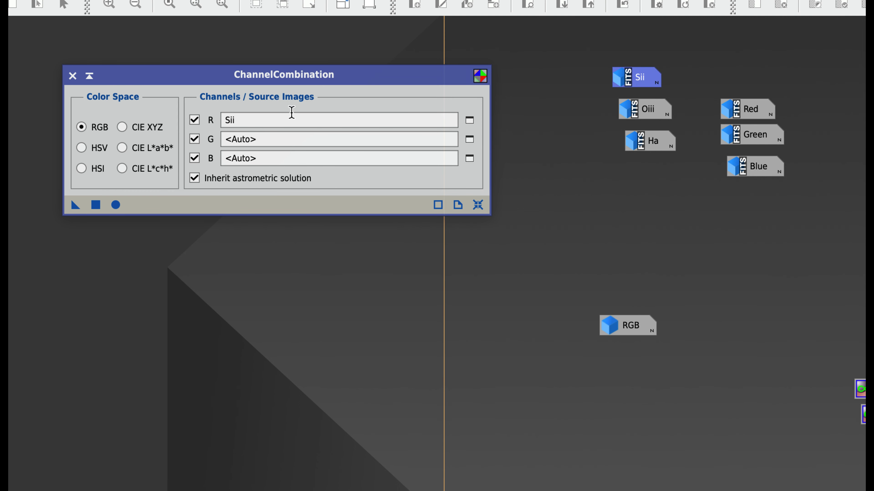
pyautogui.moveTo(662, 141); pyautogui.dragTo(288, 144)
pyautogui.moveTo(646, 112); pyautogui.dragTo(231, 155)
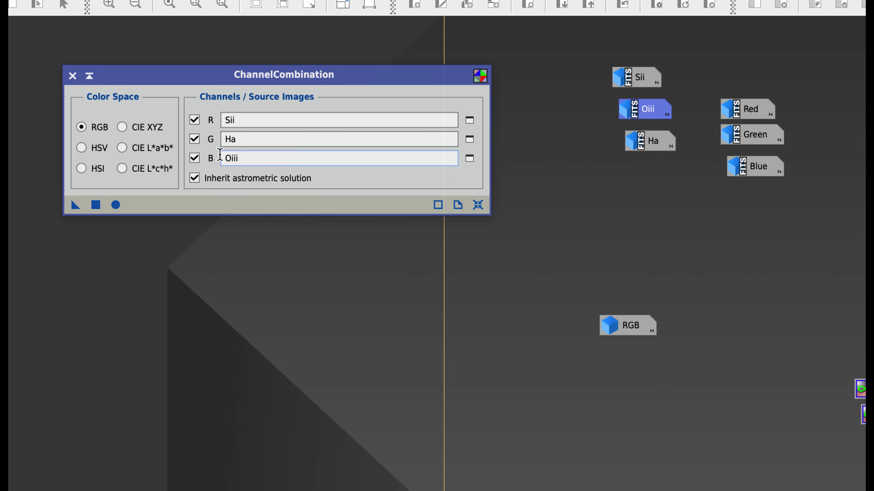
pyautogui.click(116, 206)
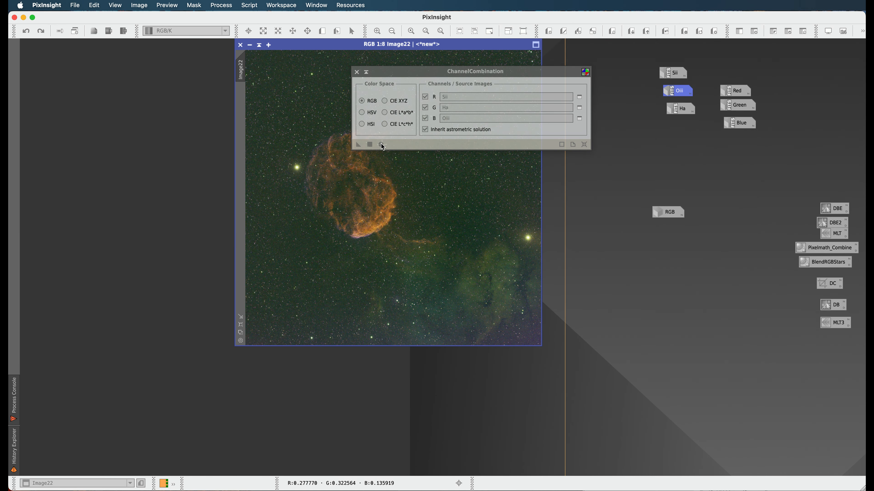
pyautogui.moveTo(435, 72); pyautogui.dragTo(633, 106)
pyautogui.moveTo(435, 47); pyautogui.dragTo(355, 67)
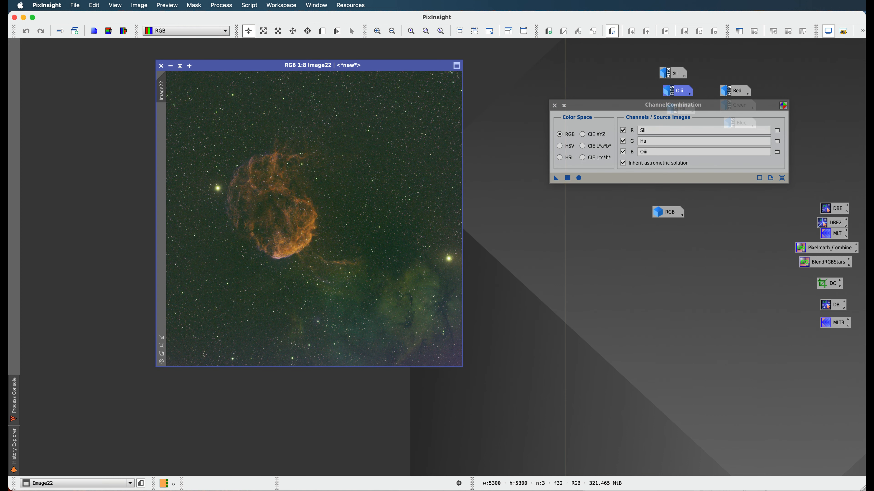
pyautogui.moveTo(297, 66); pyautogui.dragTo(283, 67)
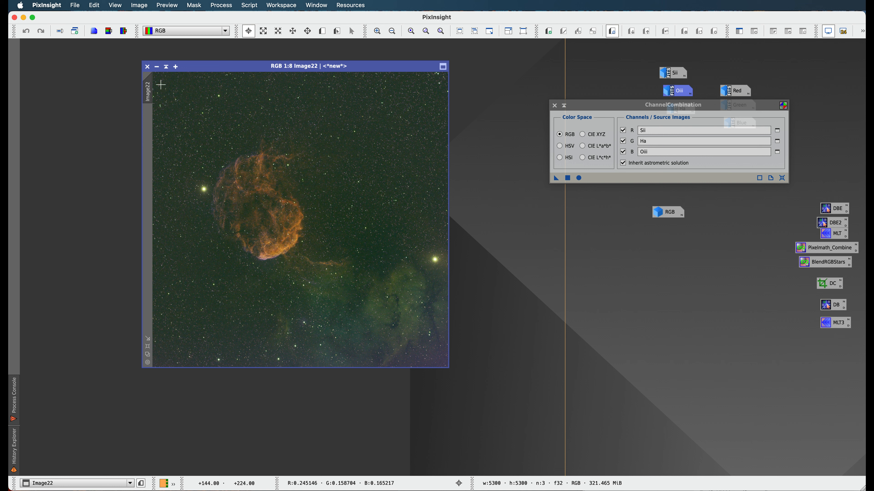
# Rename the combined image as SHO and close ChannelCombination.
pyautogui.rightClick(149, 92)
pyautogui.click(178, 125)
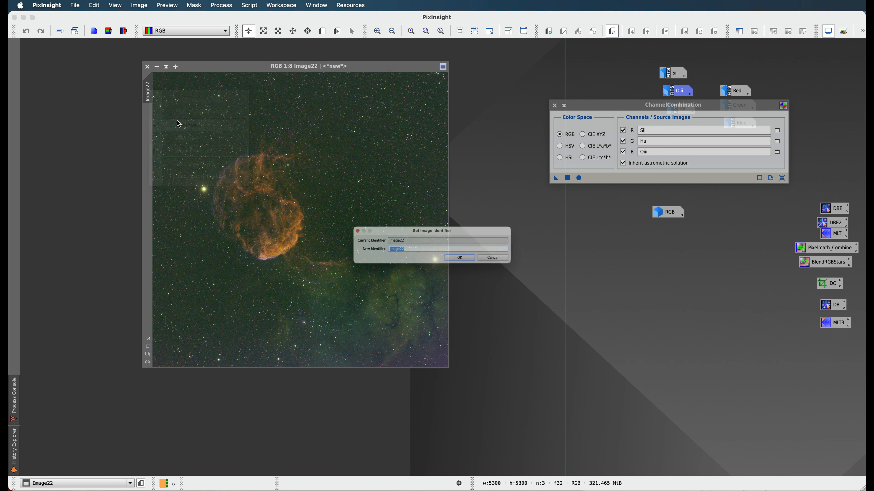
pyautogui.write('SH')
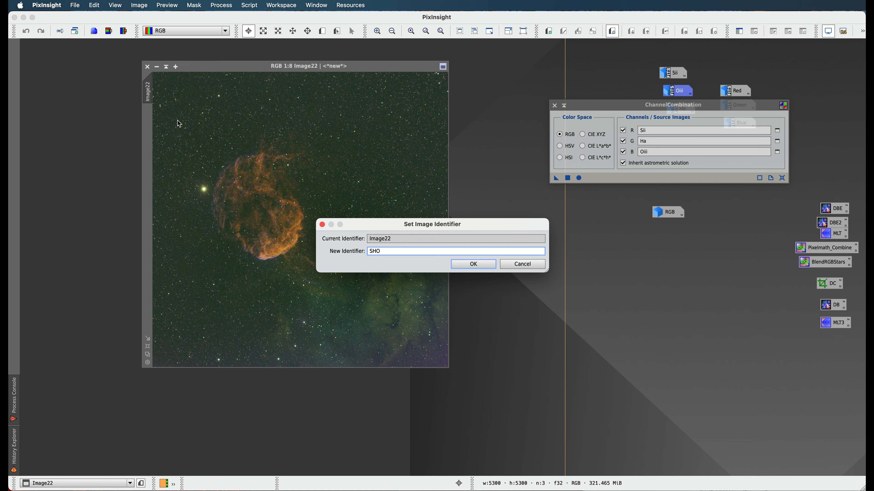
pyautogui.write('O')
pyautogui.press('Return')
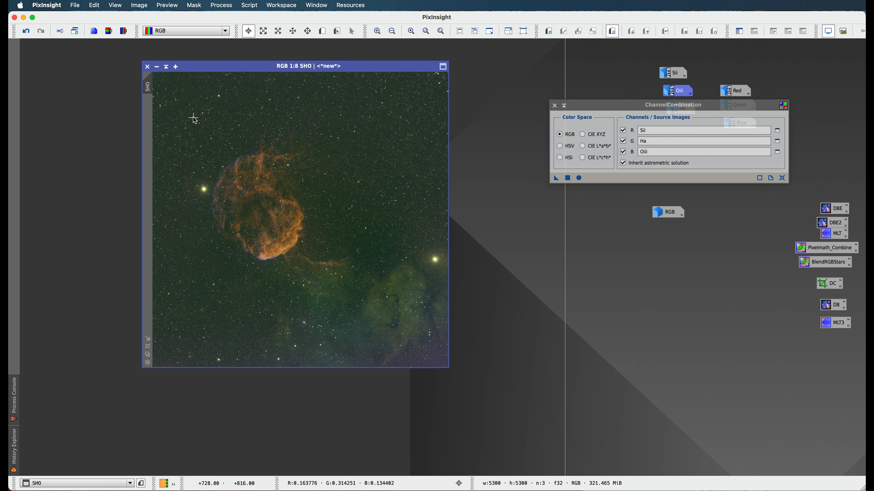
pyautogui.click(553, 105)
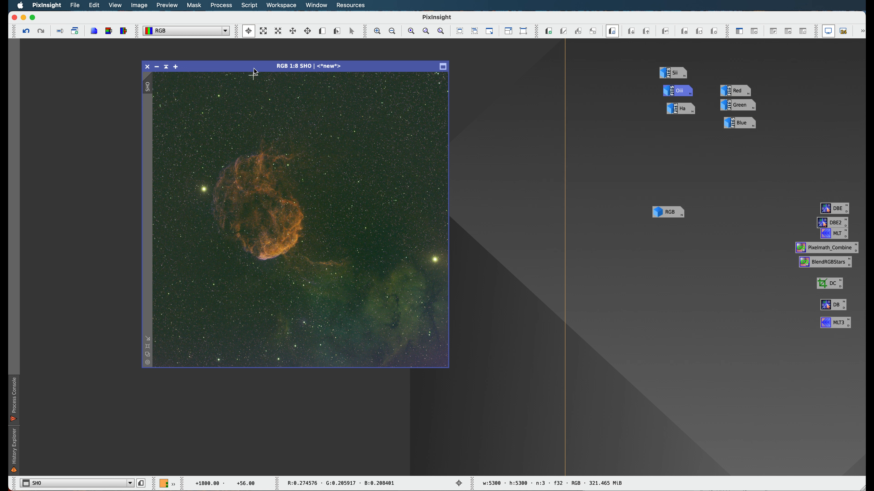
# Apply SCNR to the SHO image to remove green, using Average Neutral protection and an amount of 1.00.
pyautogui.click(222, 5)
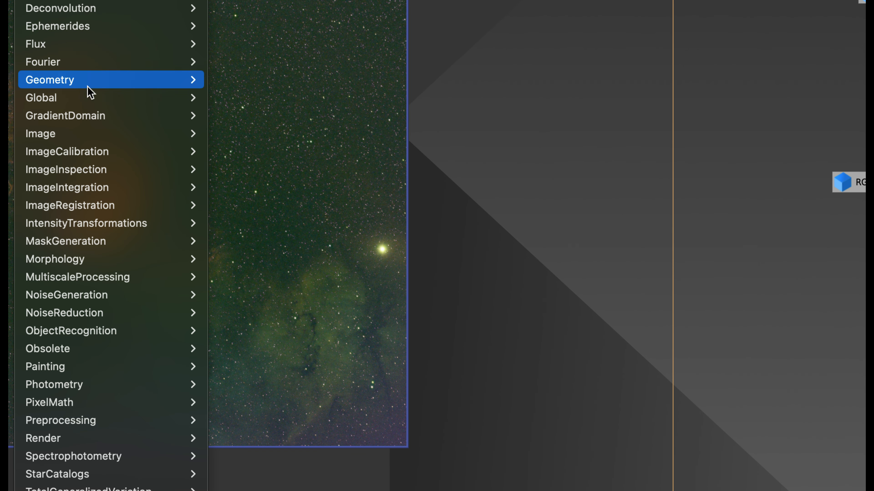
pyautogui.moveTo(96, 226)
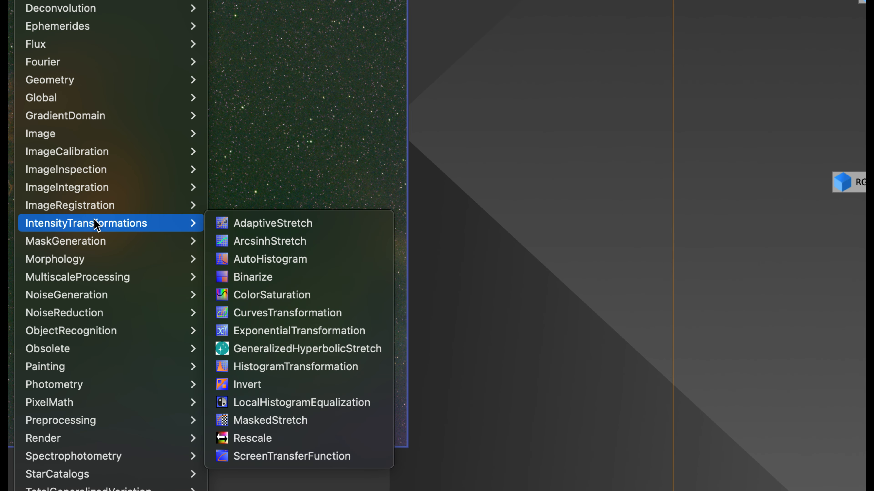
pyautogui.moveTo(92, 281)
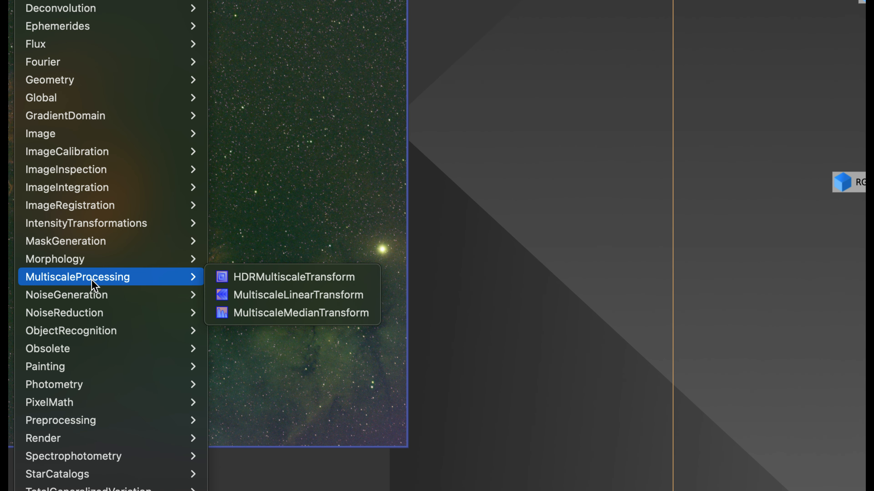
pyautogui.moveTo(92, 311)
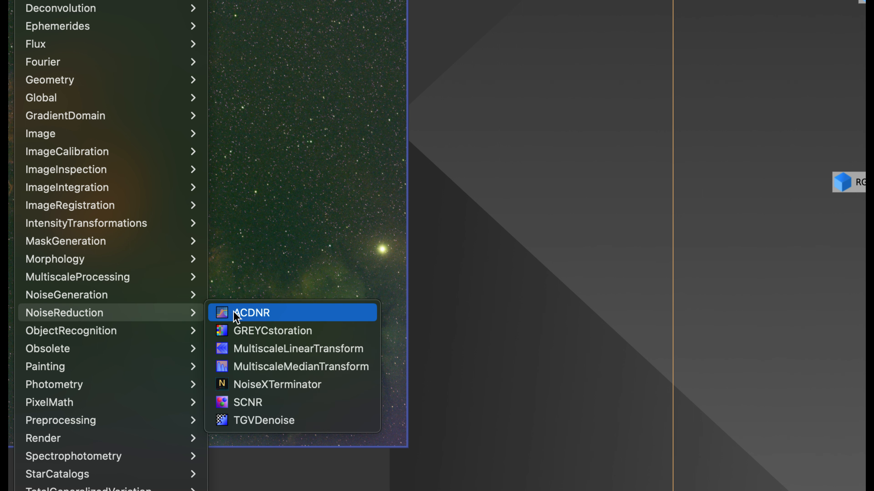
pyautogui.click(241, 398)
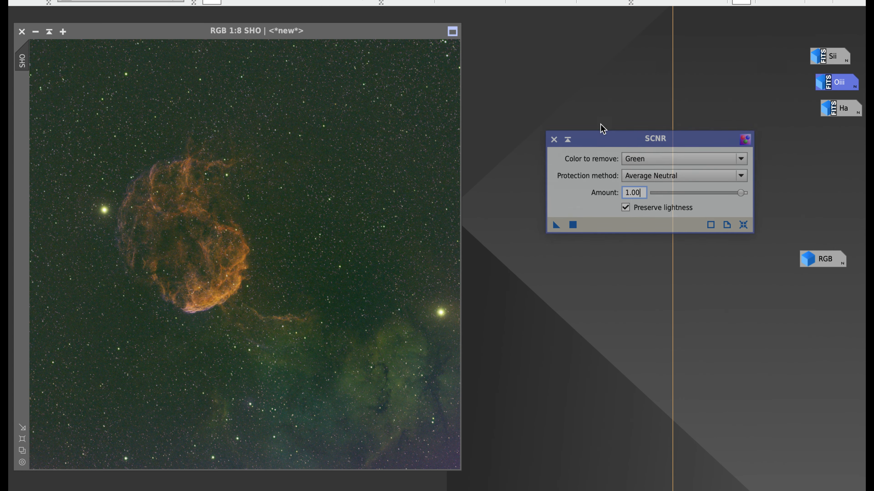
pyautogui.moveTo(600, 136); pyautogui.dragTo(607, 57)
pyautogui.moveTo(562, 145); pyautogui.dragTo(406, 157)
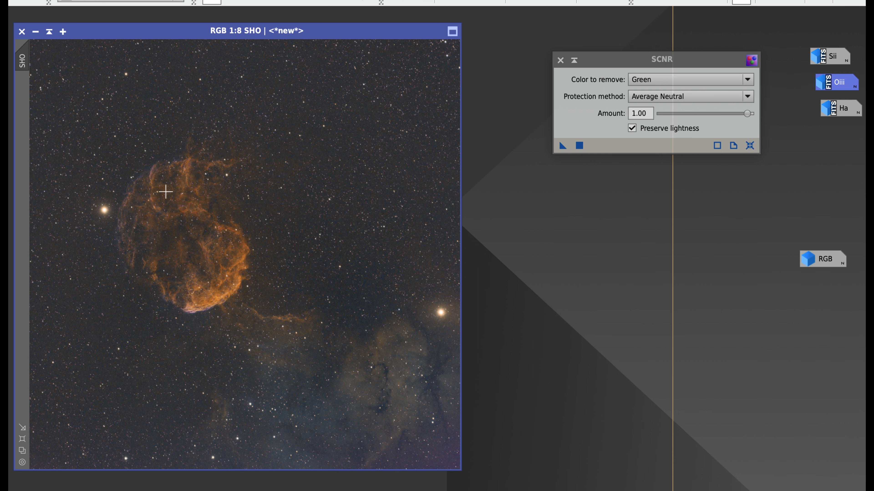
# Minimize the SHO image to an icon and place it beneath the Blue image icon.
pyautogui.click(36, 32)
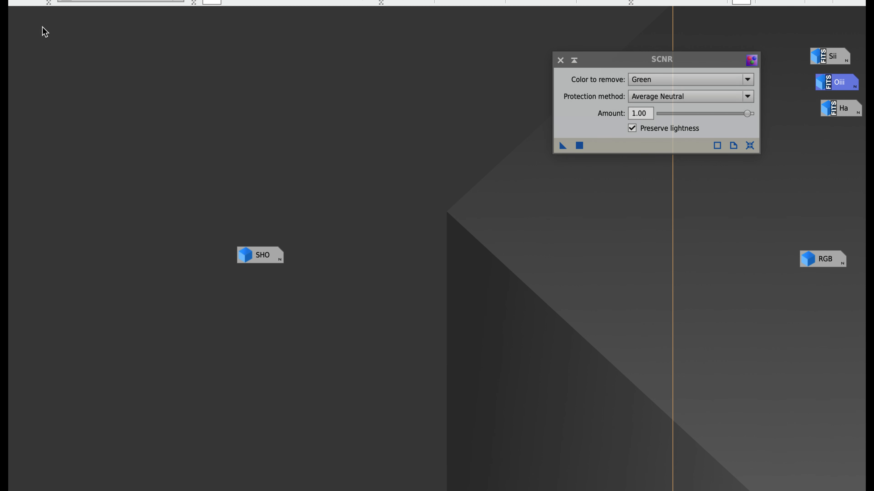
pyautogui.moveTo(253, 254); pyautogui.dragTo(853, 165)
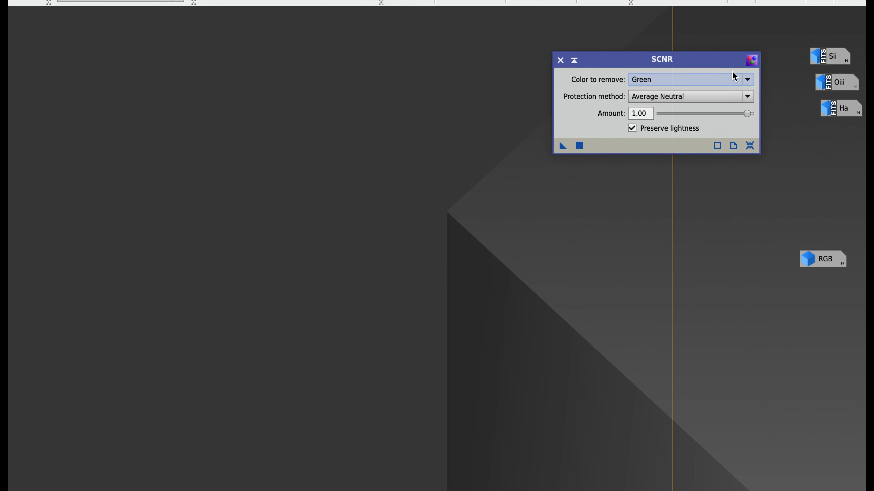
pyautogui.moveTo(702, 66); pyautogui.dragTo(747, 63)
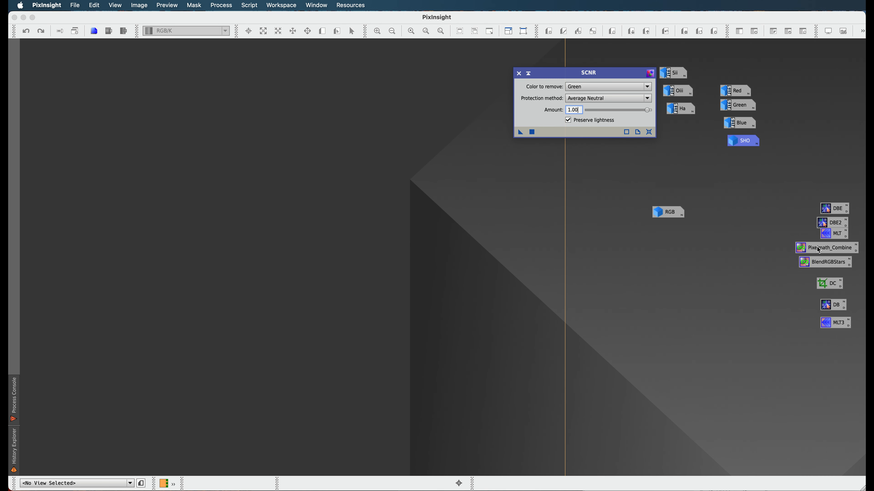
# Place the saved Pixelmath_Combine process icon below the RGB image icon and open it in an unobstructed spot.
pyautogui.moveTo(819, 250); pyautogui.dragTo(661, 281)
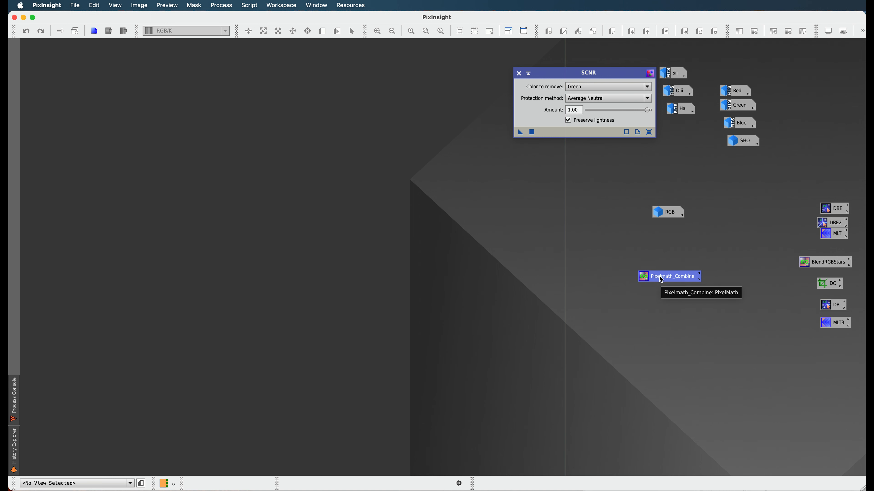
pyautogui.doubleClick(661, 278)
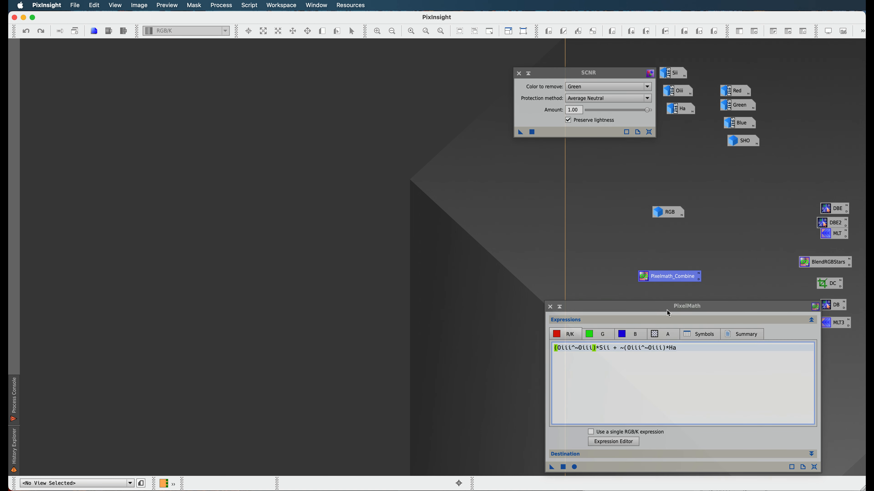
pyautogui.moveTo(667, 313); pyautogui.dragTo(297, 76)
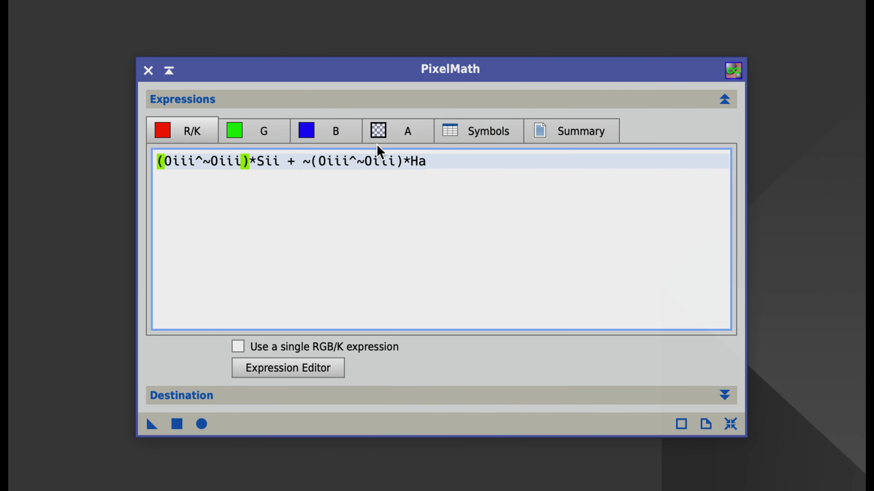
# Examine the PixelMath expressions for the red, green and blue channels.
pyautogui.click(266, 131)
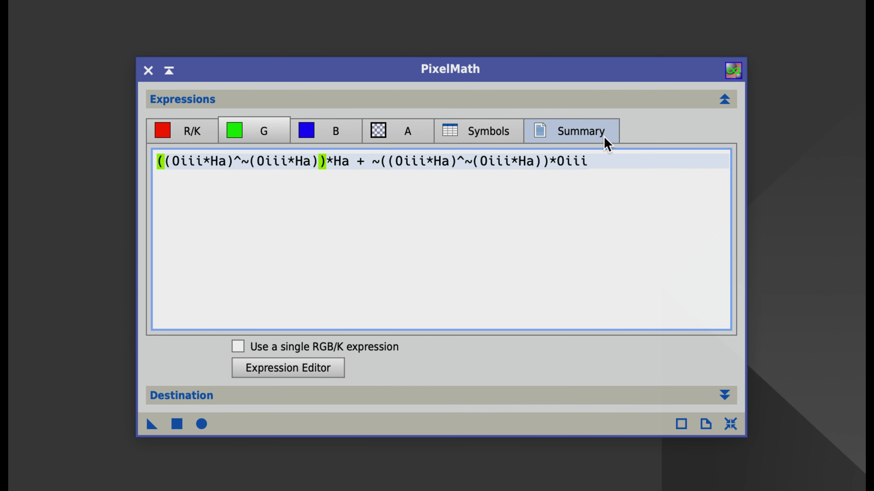
pyautogui.click(316, 136)
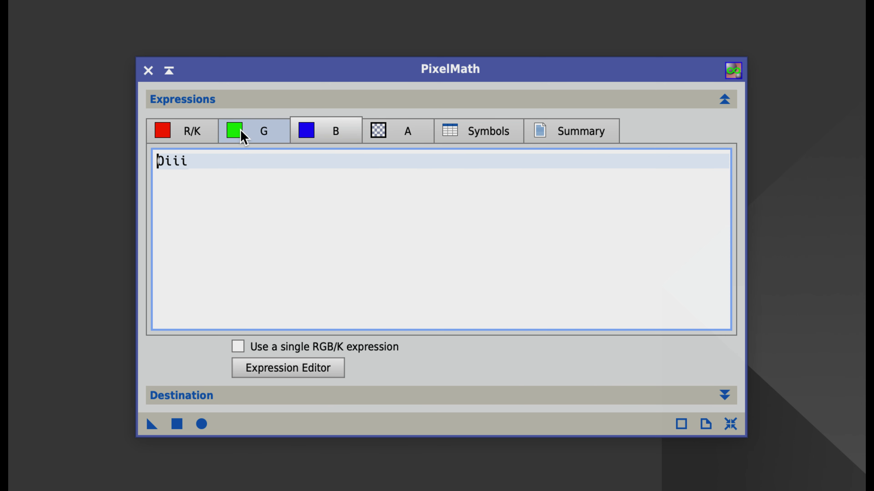
pyautogui.click(191, 133)
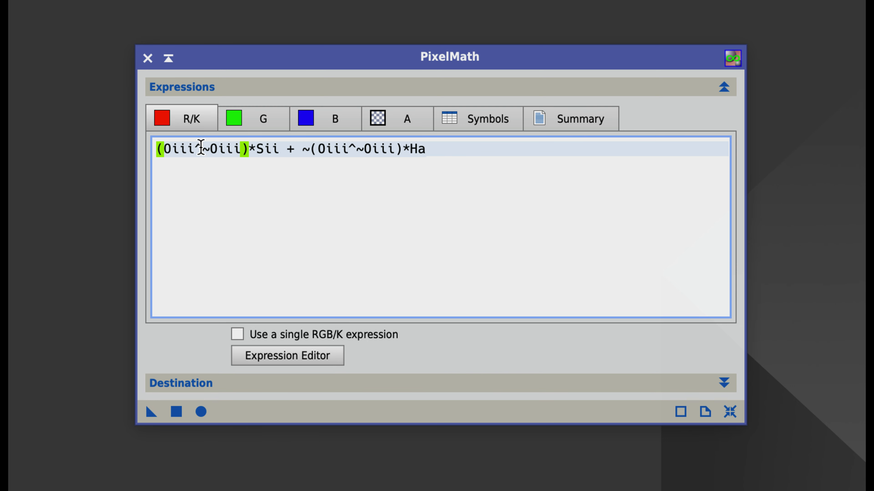
pyautogui.click(247, 126)
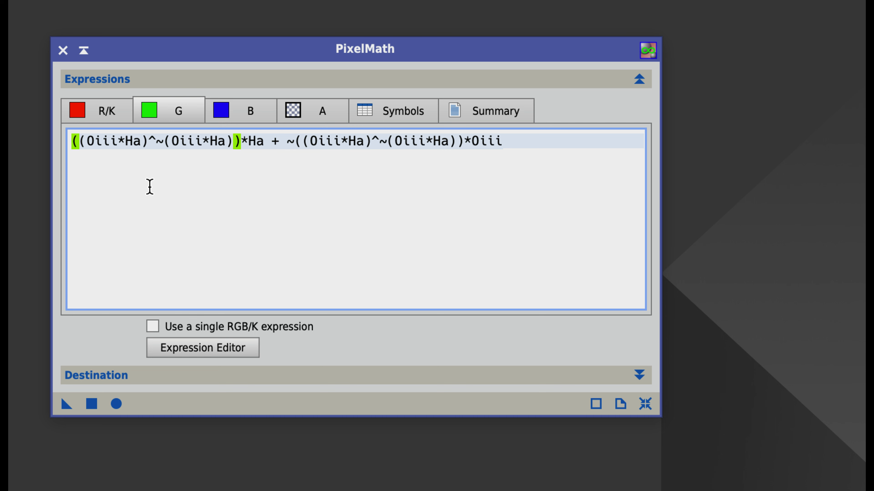
pyautogui.click(102, 111)
pyautogui.click(173, 111)
pyautogui.click(230, 110)
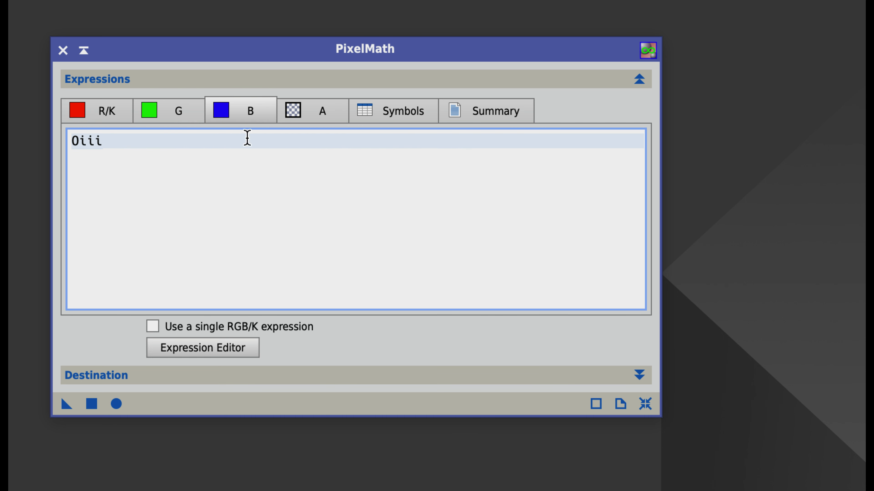
pyautogui.click(170, 109)
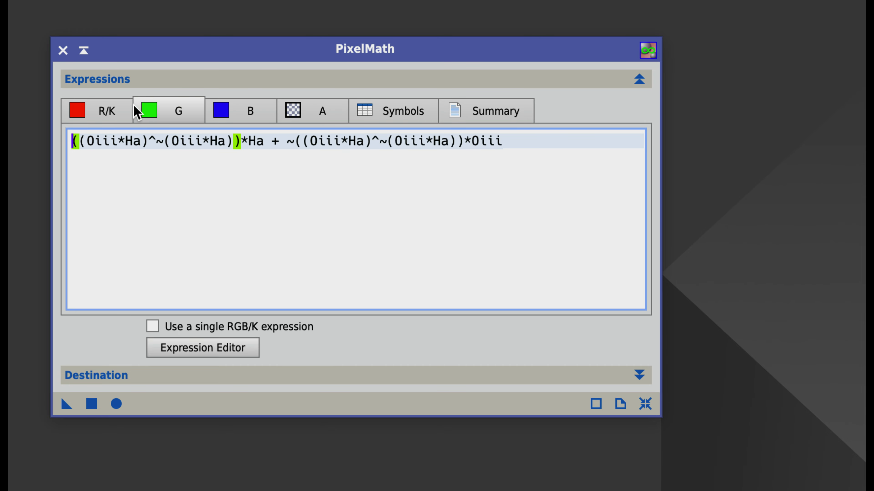
pyautogui.click(115, 112)
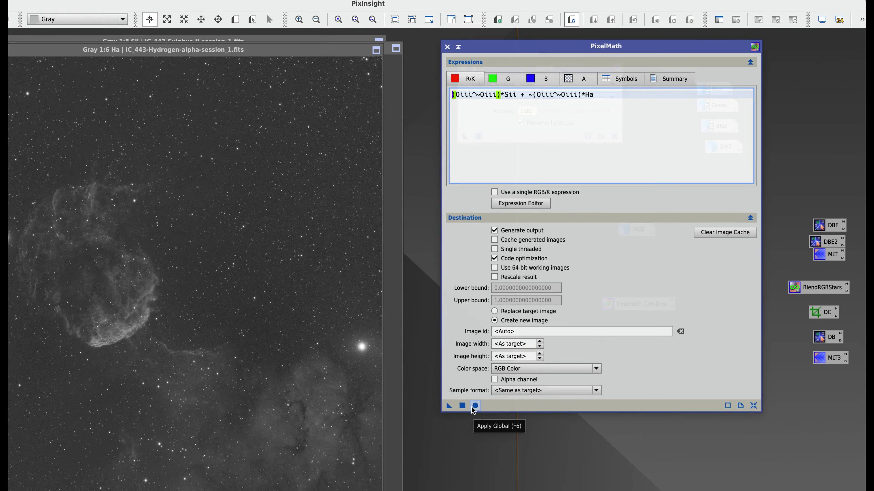
# Run the PixelMath expressions with the Ha image as target to create a new RGB colour image.
pyautogui.click(394, 468)
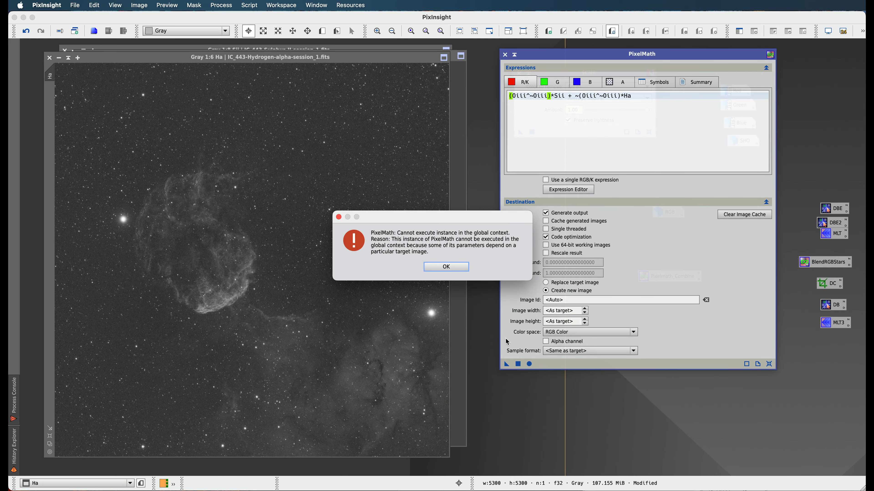
pyautogui.click(448, 270)
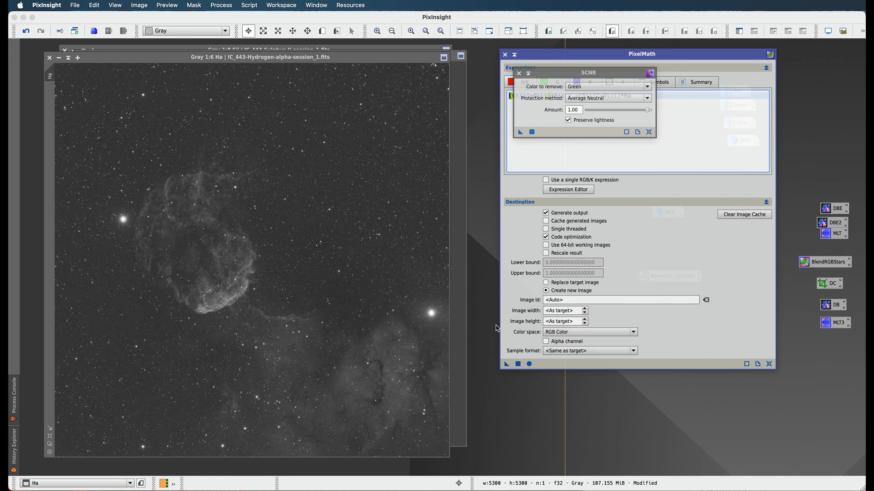
pyautogui.click(518, 364)
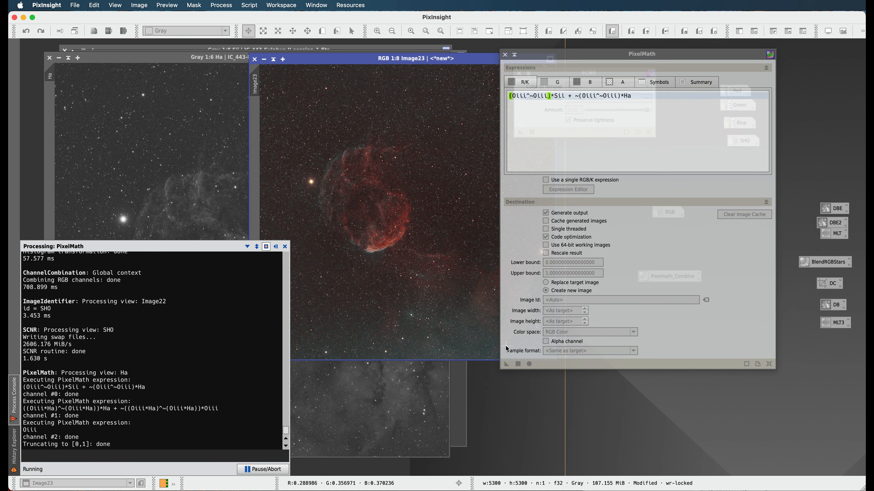
pyautogui.moveTo(373, 60); pyautogui.dragTo(250, 75)
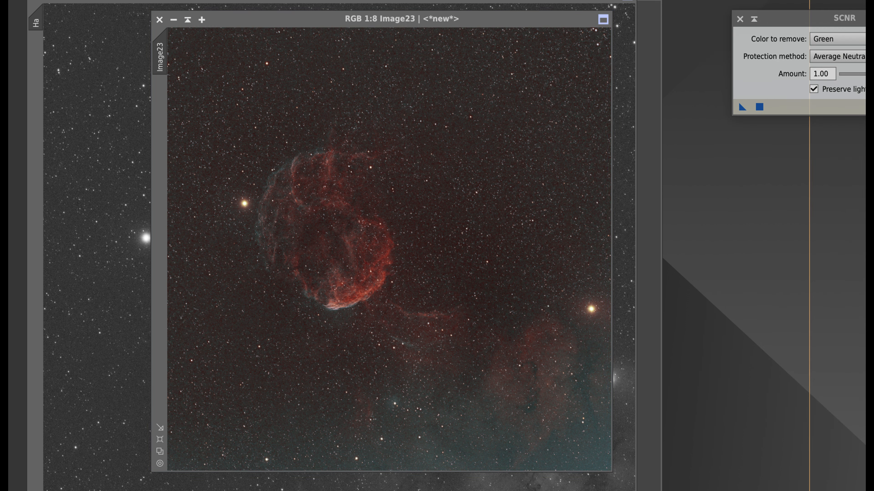
# Minimize the Ha, Oiii and Sii images, leaving the new PixelMath colour image open by itself.
pyautogui.click(49, 1)
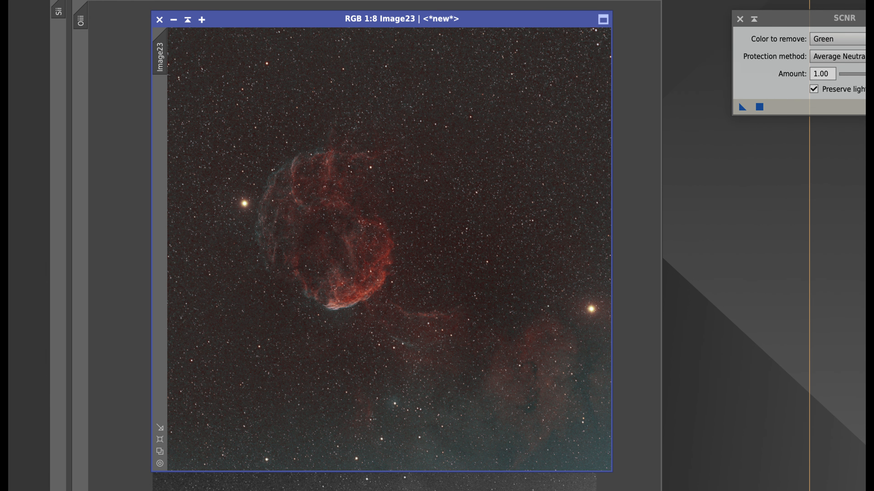
pyautogui.click(95, 1)
pyautogui.click(73, 0)
pyautogui.moveTo(330, 24); pyautogui.dragTo(314, 19)
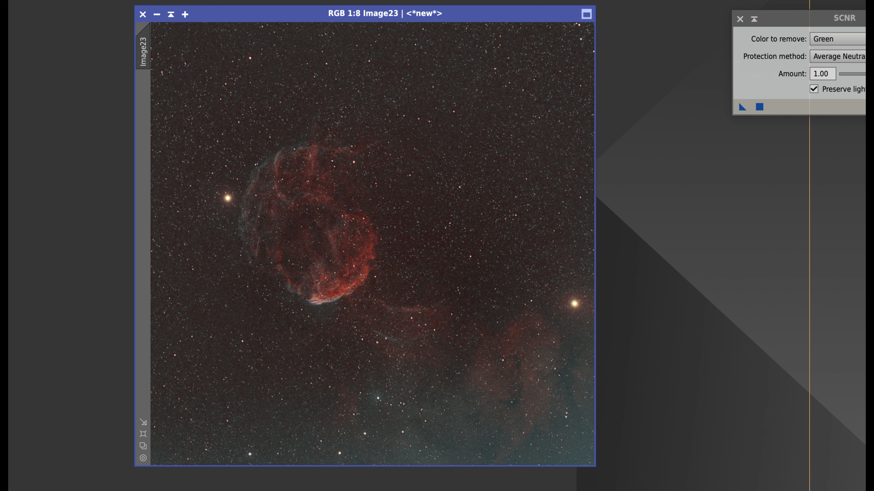
# Close the SCNR process window, leaving only the new PixelMath colour image open in the workspace.
pyautogui.moveTo(795, 25); pyautogui.dragTo(836, 78)
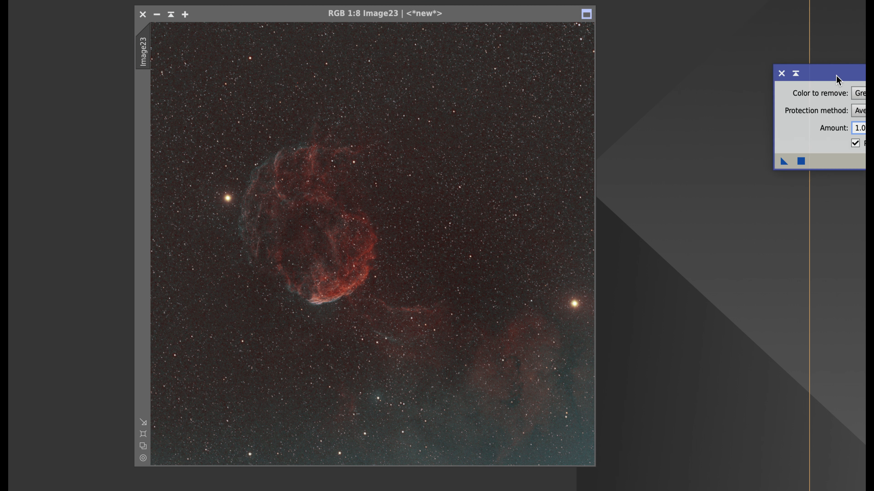
pyautogui.click(781, 73)
pyautogui.moveTo(410, 24); pyautogui.dragTo(407, 23)
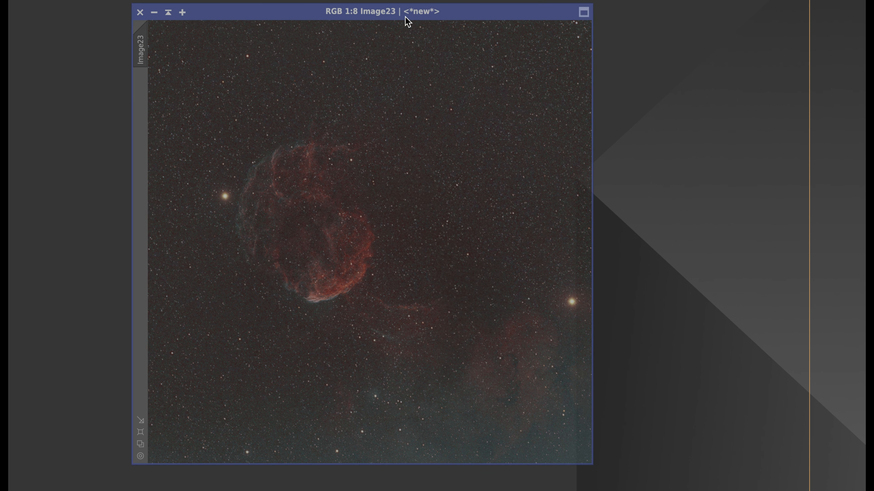
# Rename the new PixelMath colour image's identifier to NB.
pyautogui.rightClick(141, 49)
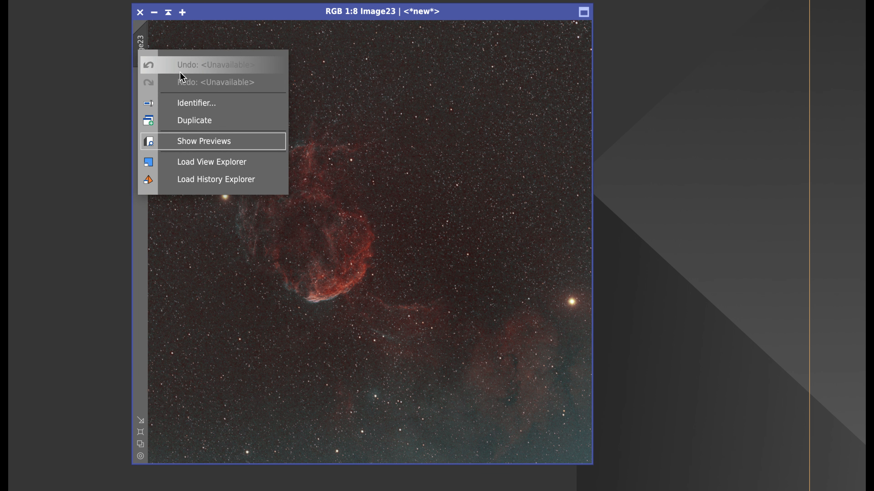
pyautogui.click(191, 102)
pyautogui.write('NB')
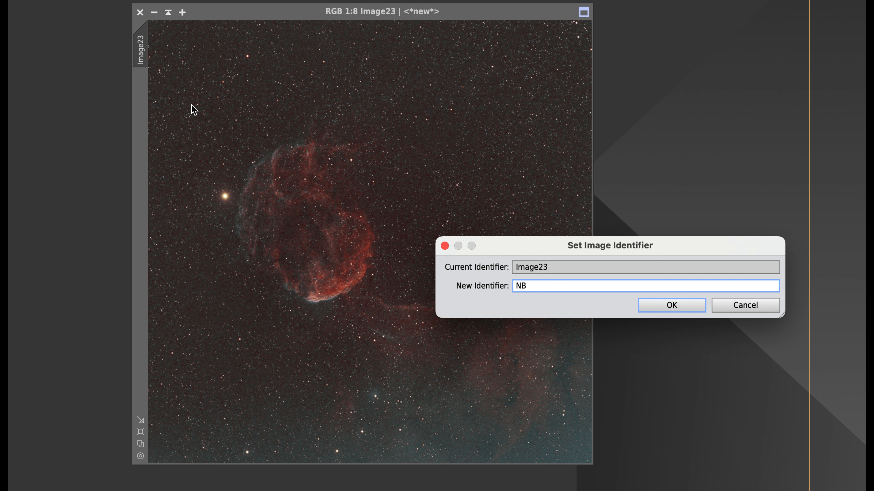
pyautogui.press('Return')
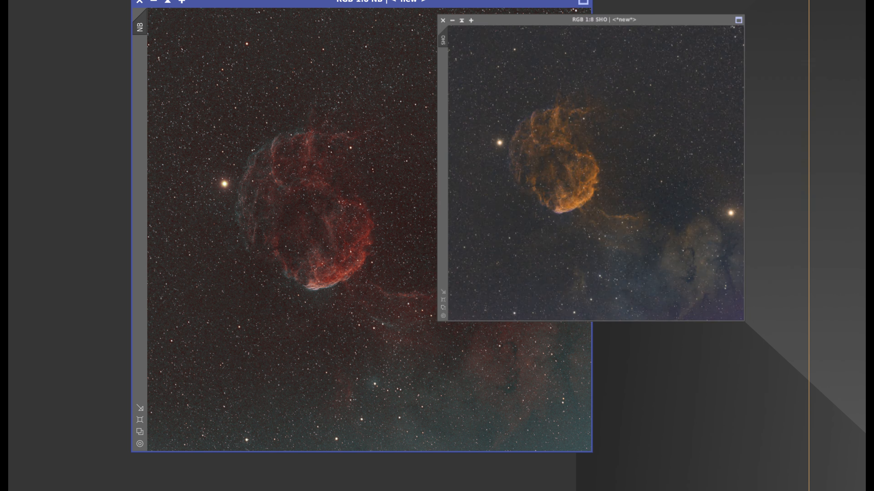
# Place the SHO image beside the NB image to compare their colours, and minimize SHO again.
pyautogui.moveTo(228, 46); pyautogui.dragTo(634, 69)
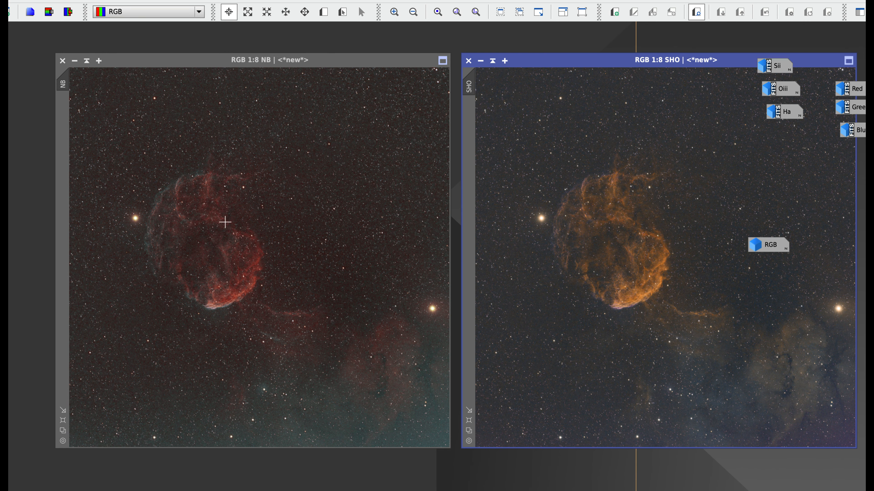
pyautogui.click(480, 60)
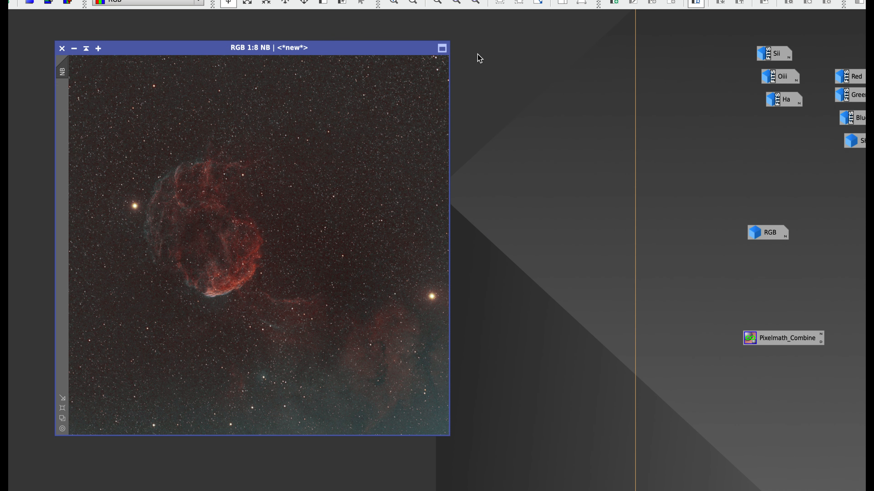